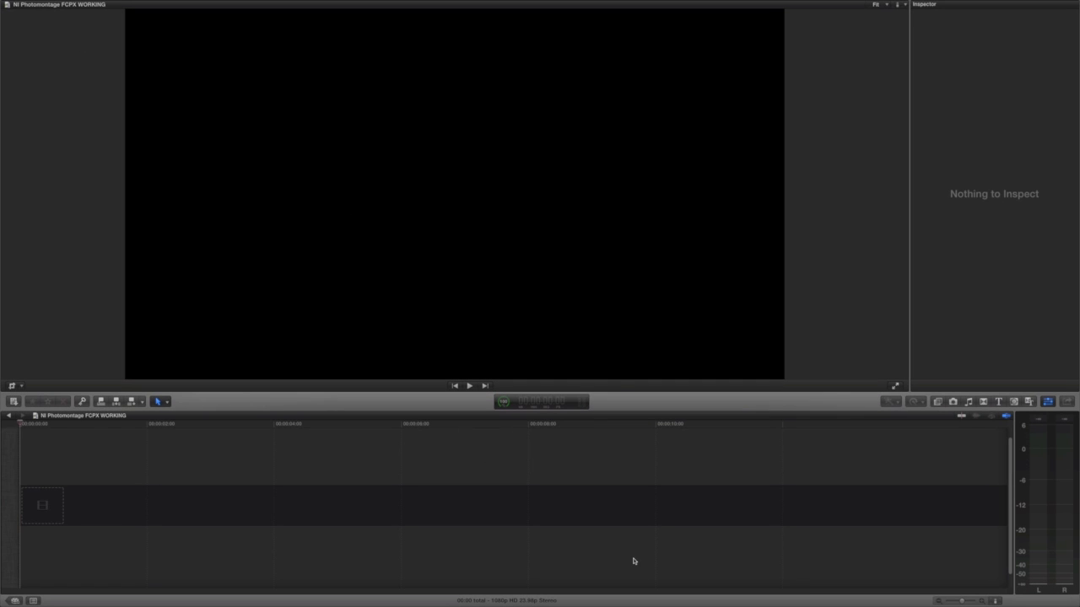
- Cycle through Motion, Premiere Pro and After Effects to compare their montage tools
key(super+Tab)
key(super+Tab)
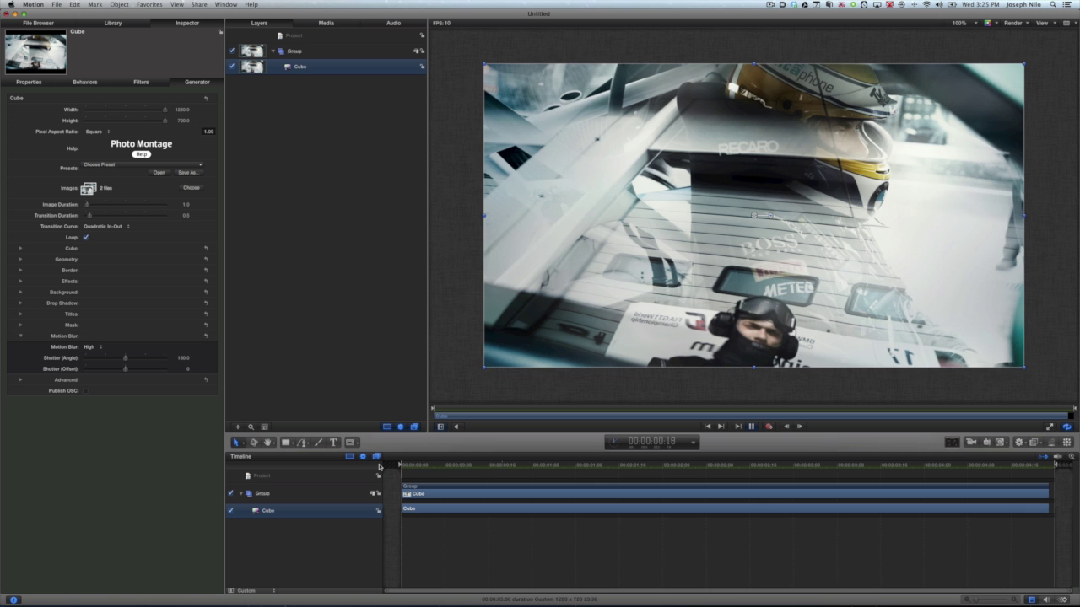
key(super+Tab)
key(super+Tab)
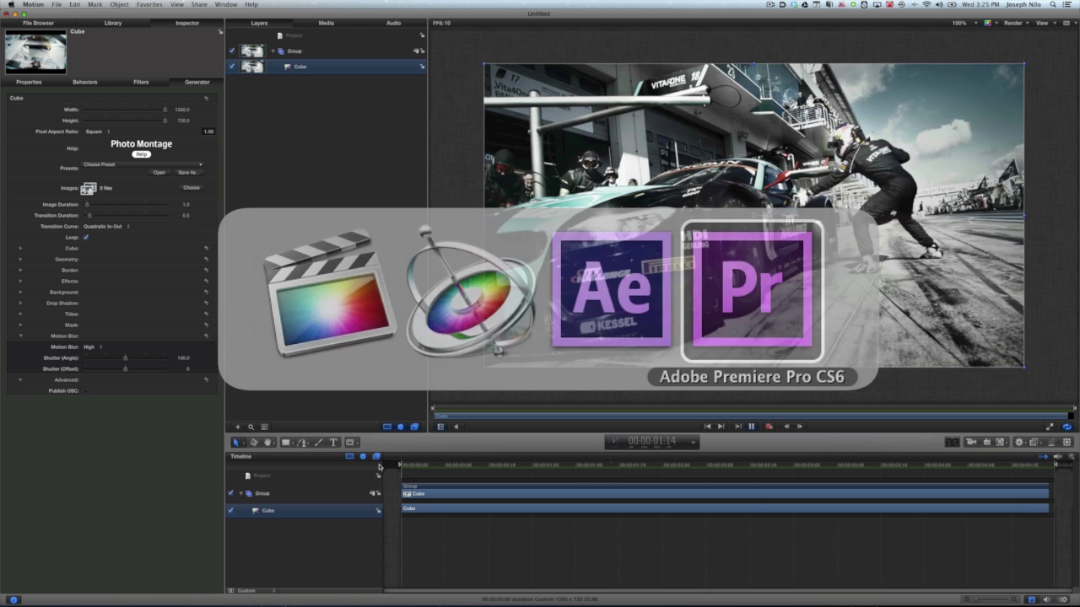
key(super+Tab)
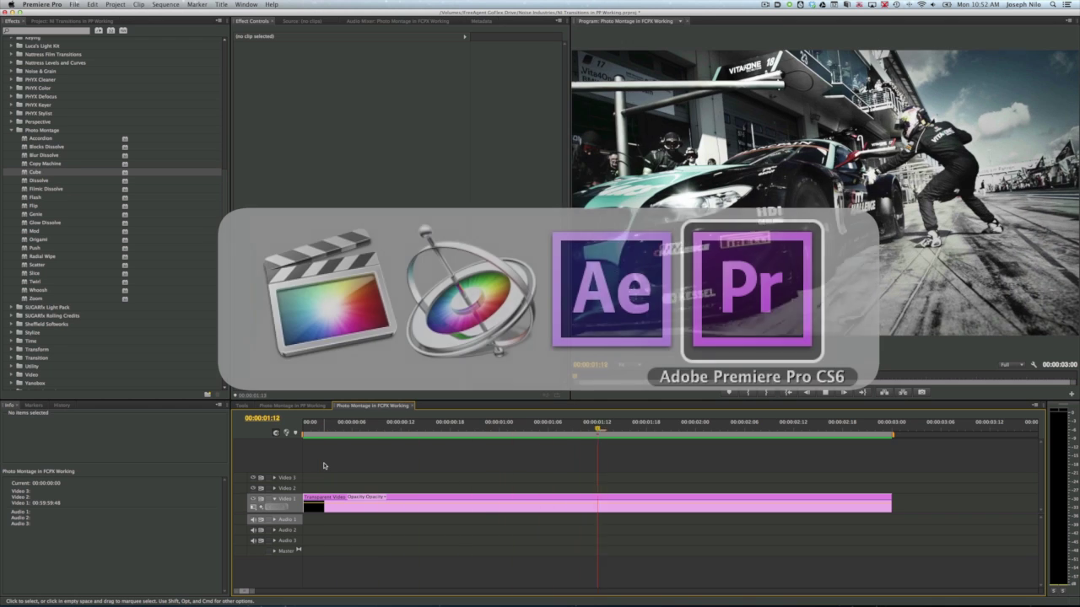
key(super+shift+Tab)
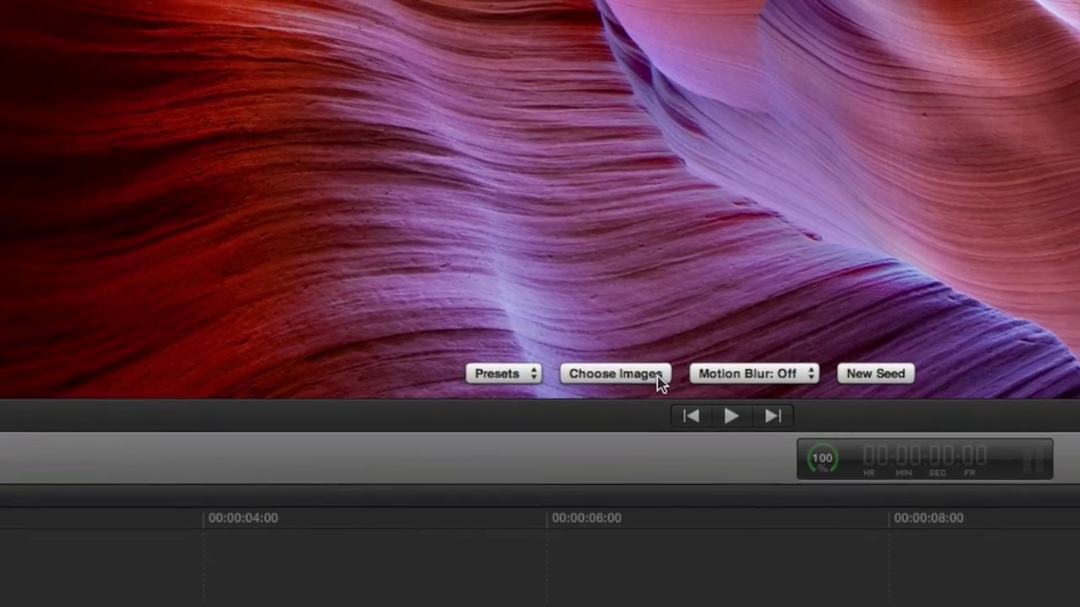
- Load five racing JPGs, from _MG_0887 2 copy.jpg onward, into the Origami montage
click(648, 373)
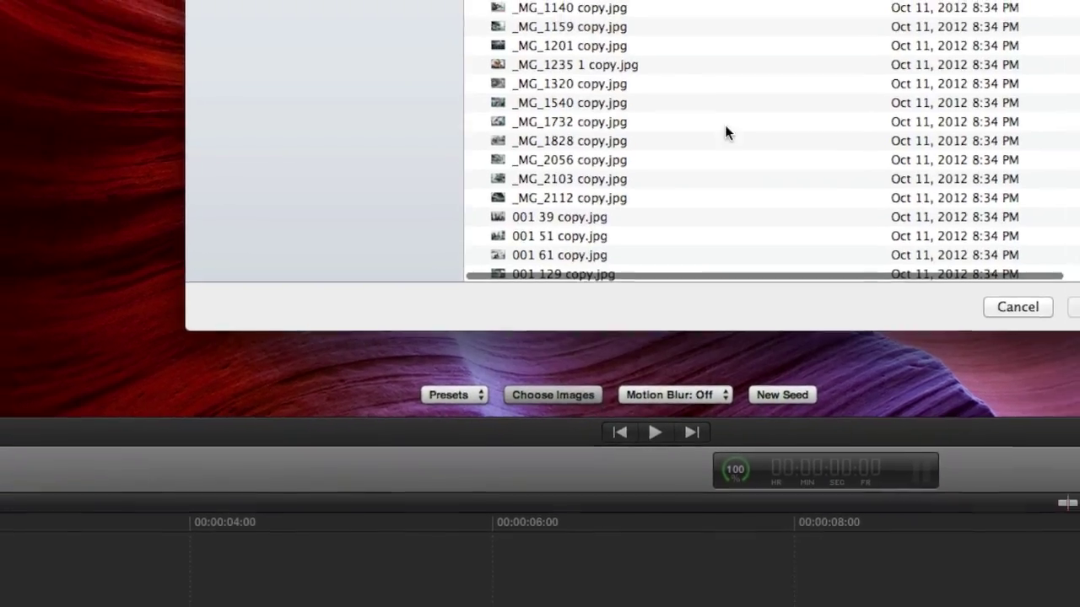
scroll(697, 147, up, 5)
click(546, 17)
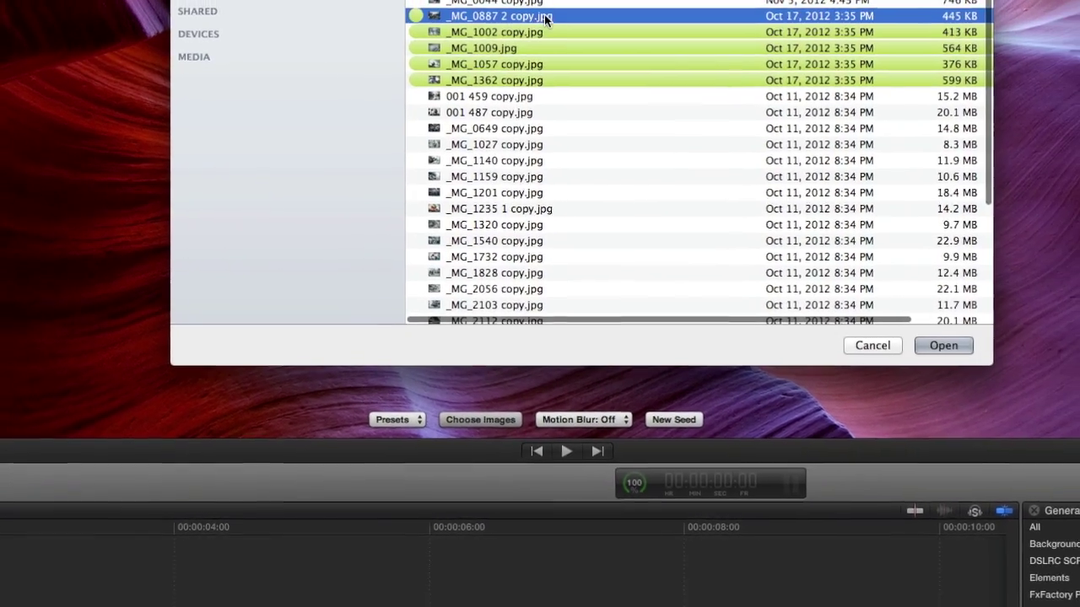
shift+click(530, 80)
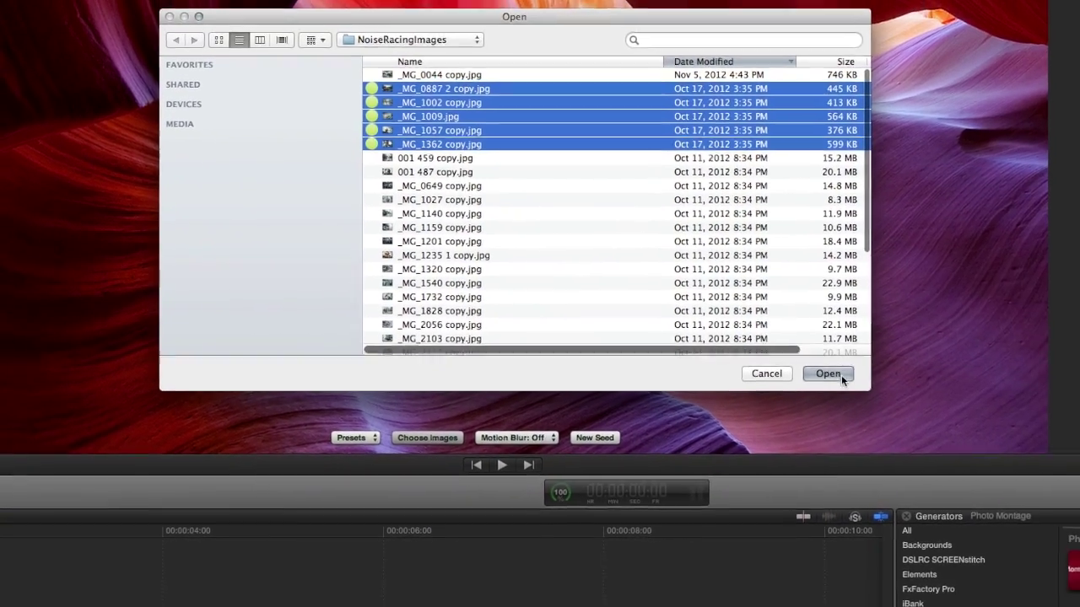
click(835, 374)
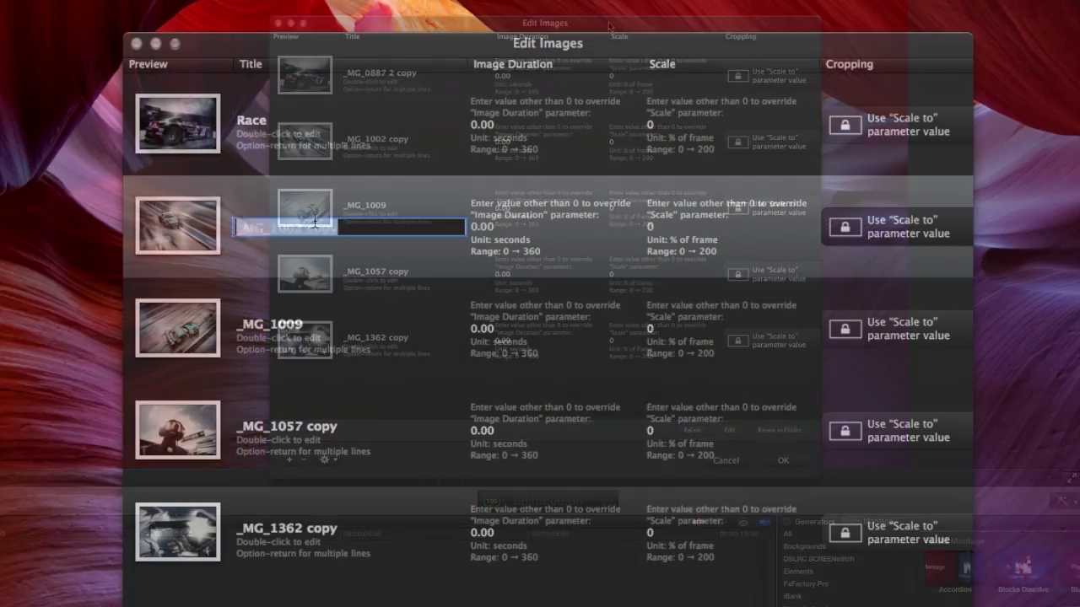
- Title the second photo BMW and reorder Winning, Pit Crew and First Place
text(BMW)
key(Return)
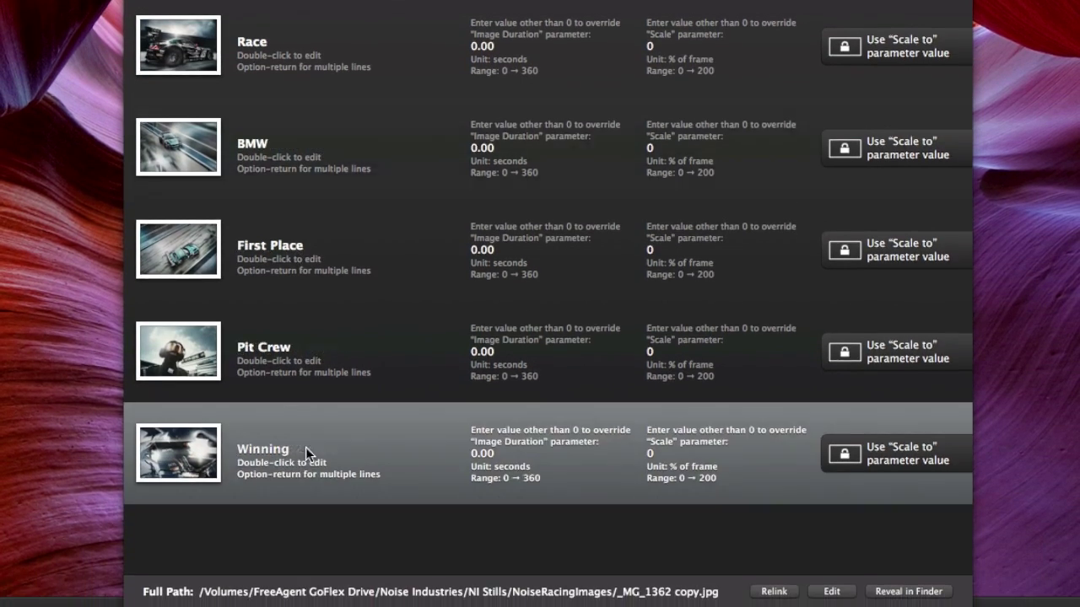
drag(305, 447, 298, 259)
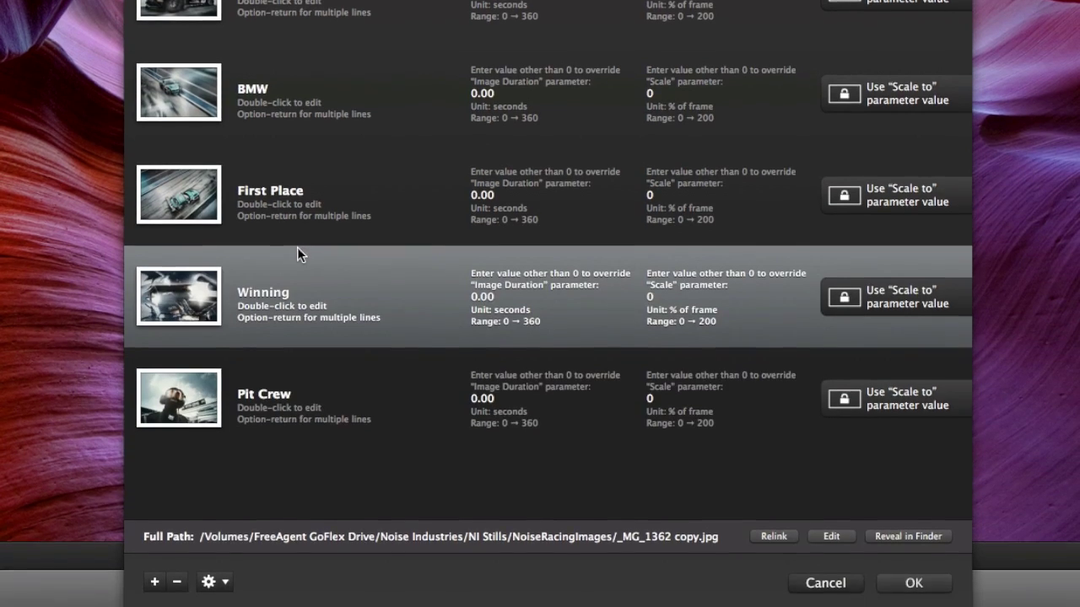
drag(256, 189, 260, 394)
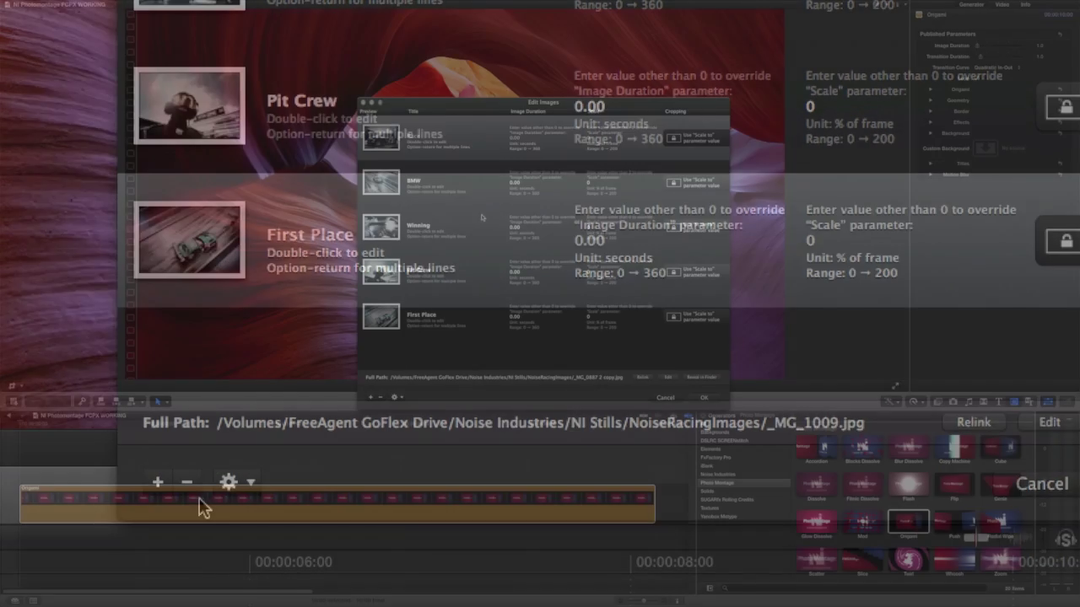
- Preview the Race photo, keep its default cropping, and accept the photo list
click(381, 143)
double_click(386, 140)
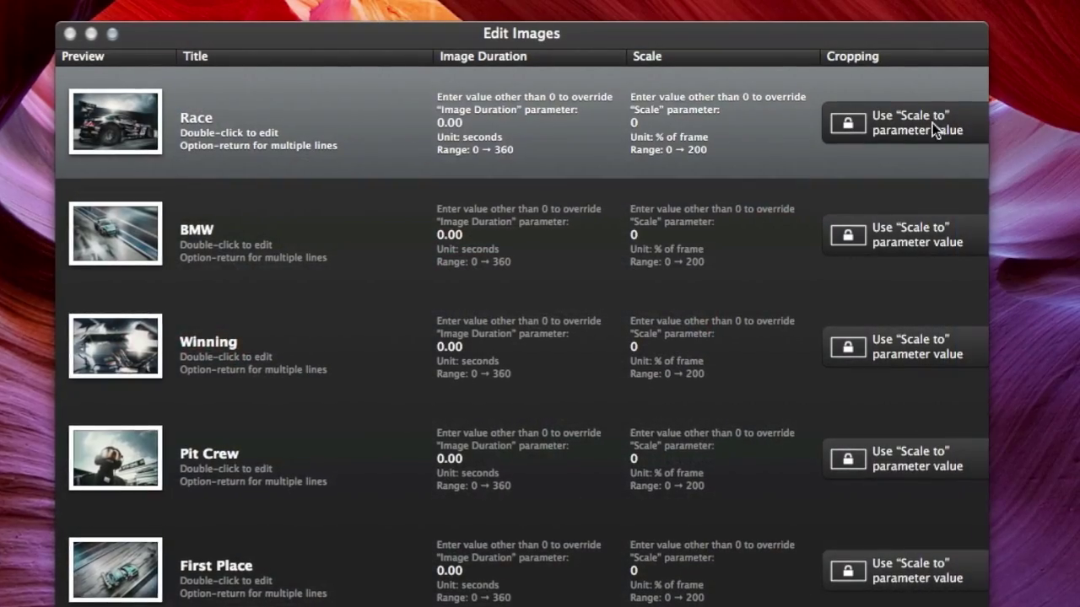
click(974, 123)
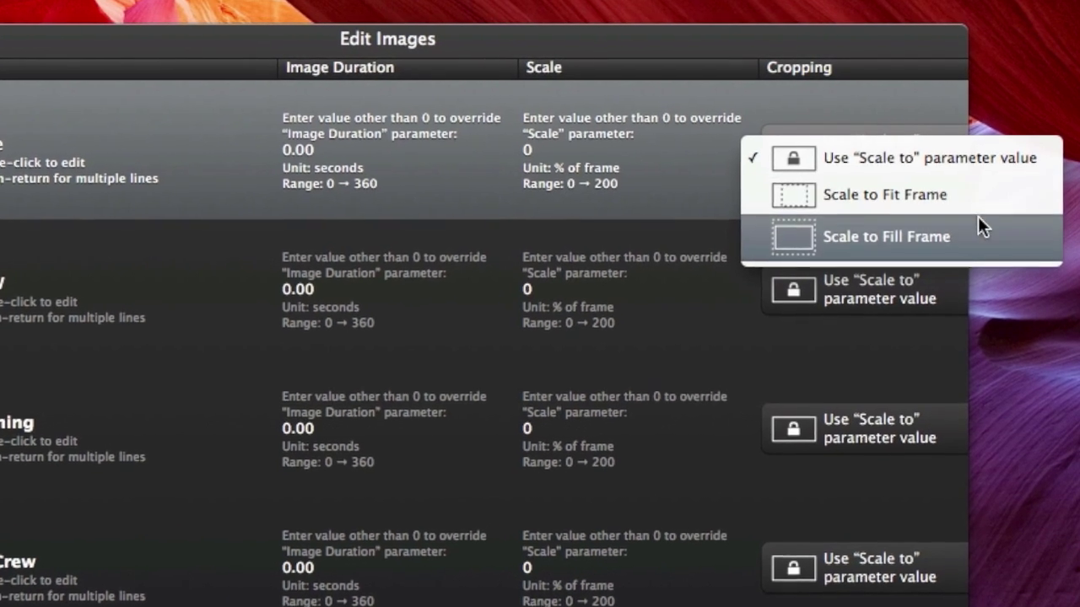
click(940, 87)
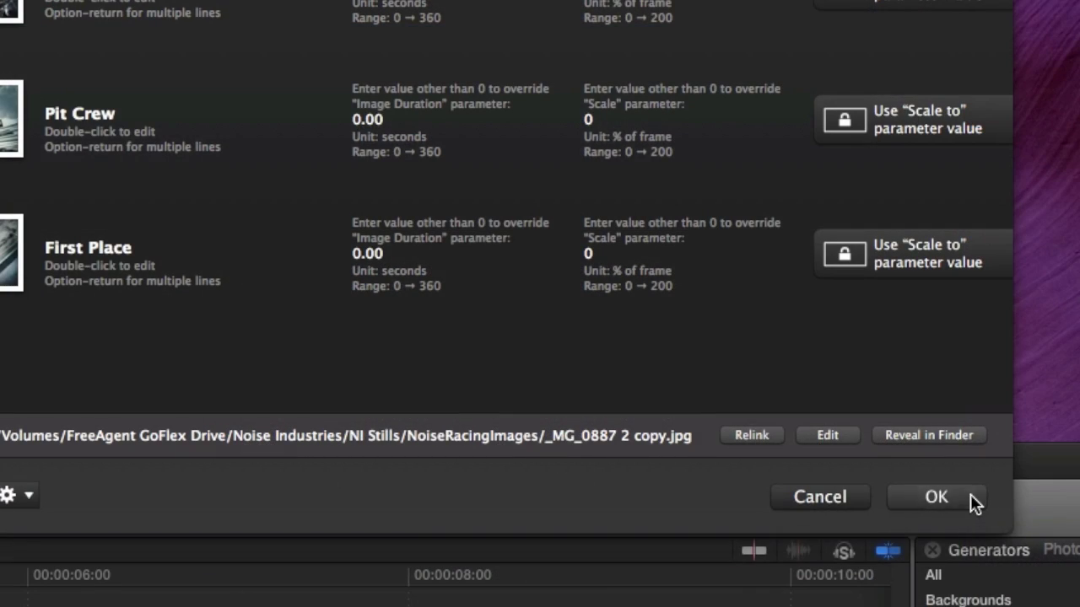
click(970, 496)
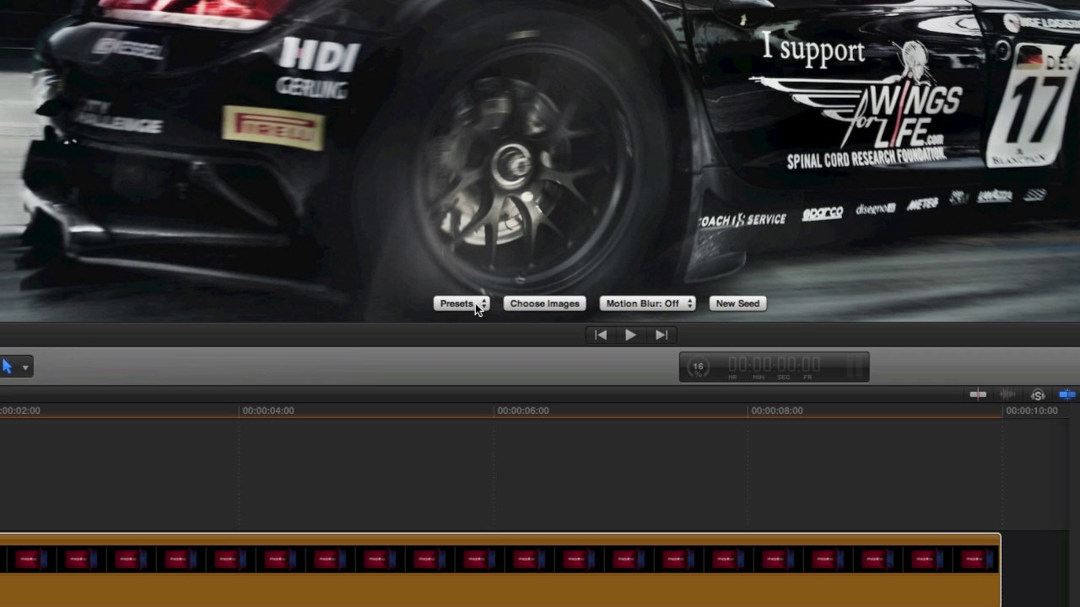
- Set the Origami Corner Selection to Random corner in the Inspector
click(390, 369)
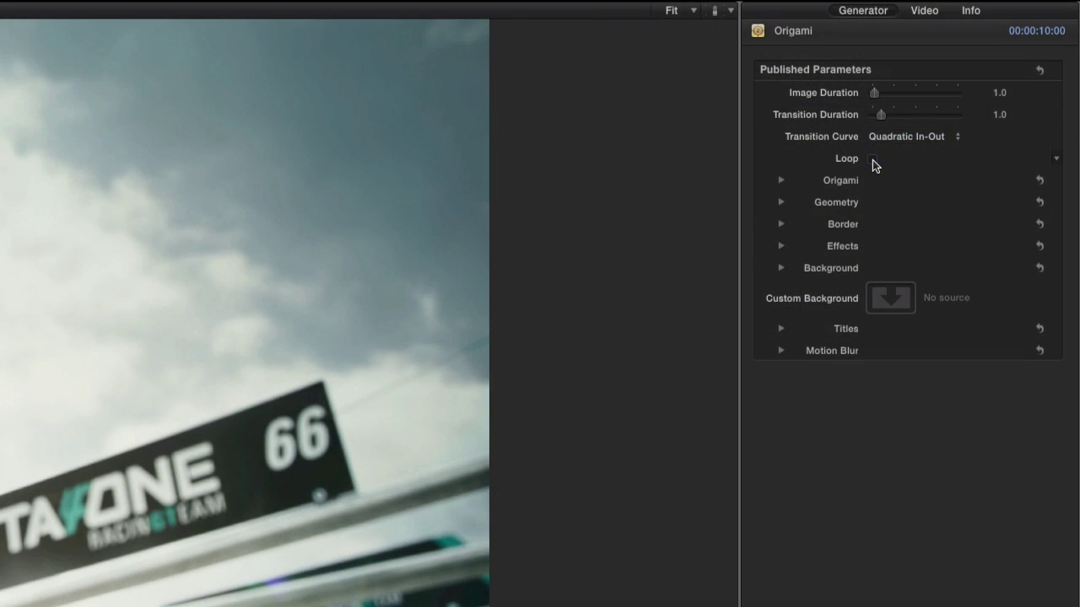
click(781, 181)
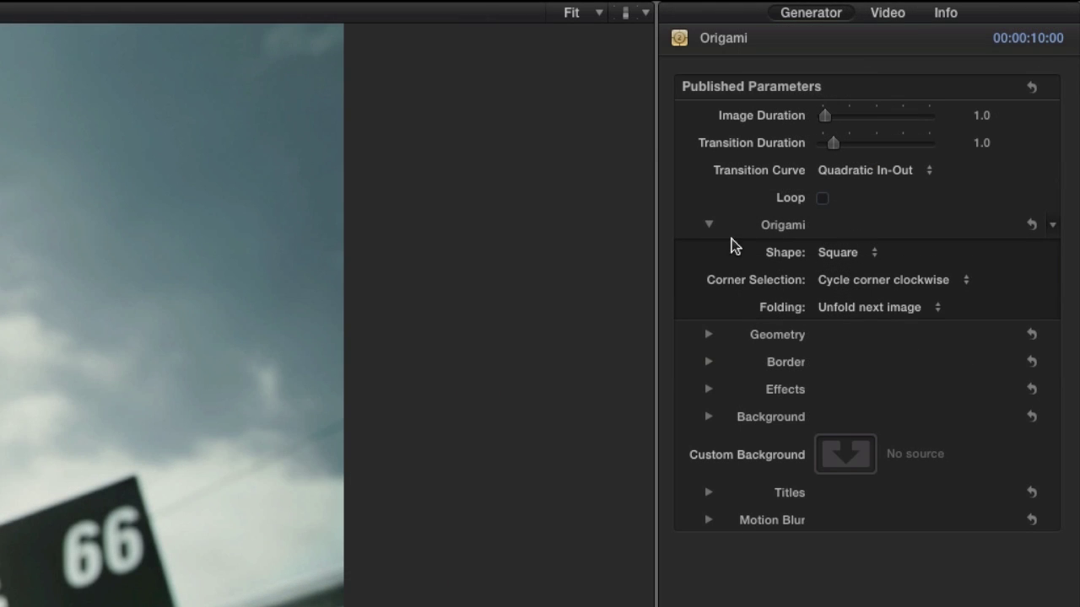
click(916, 279)
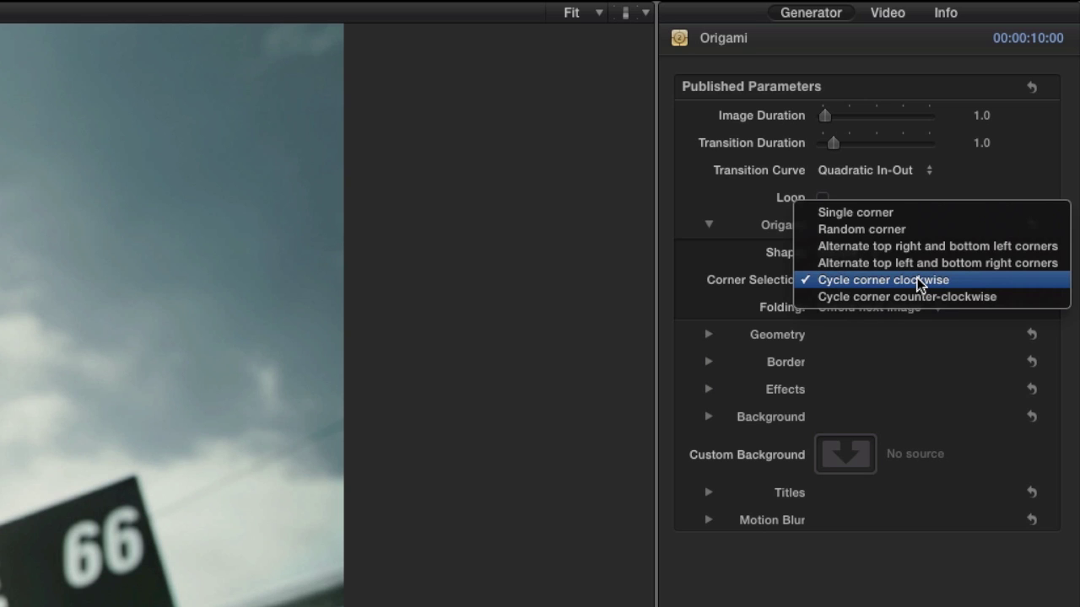
click(918, 232)
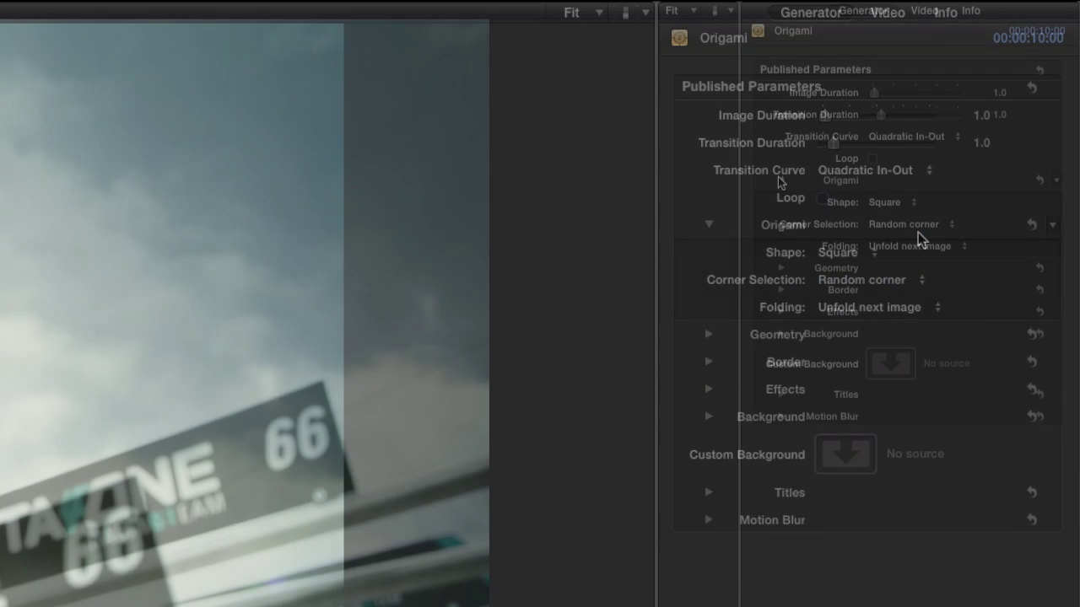
click(709, 225)
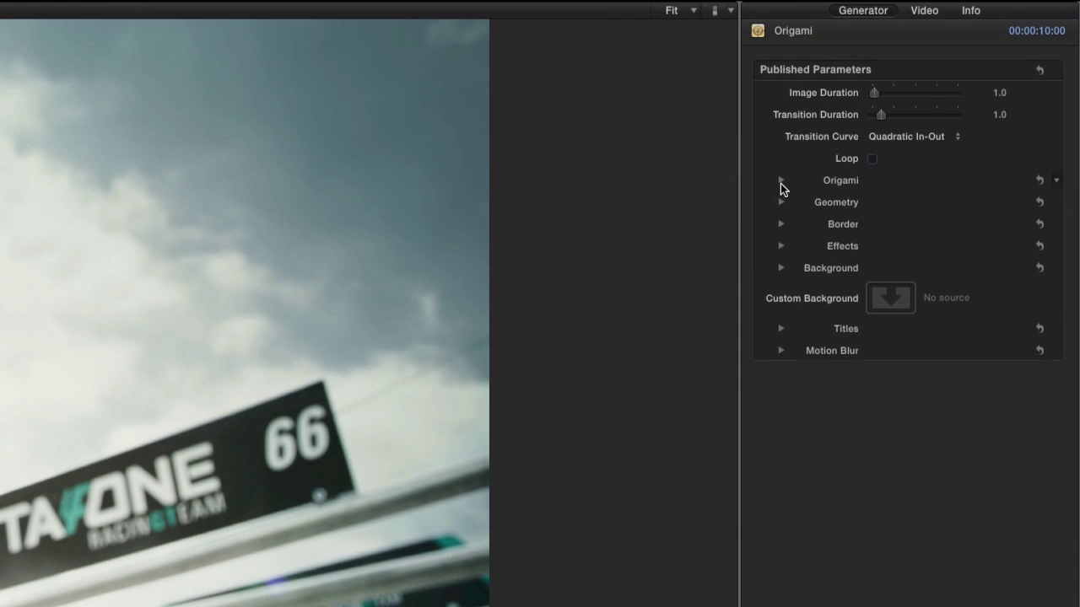
click(781, 202)
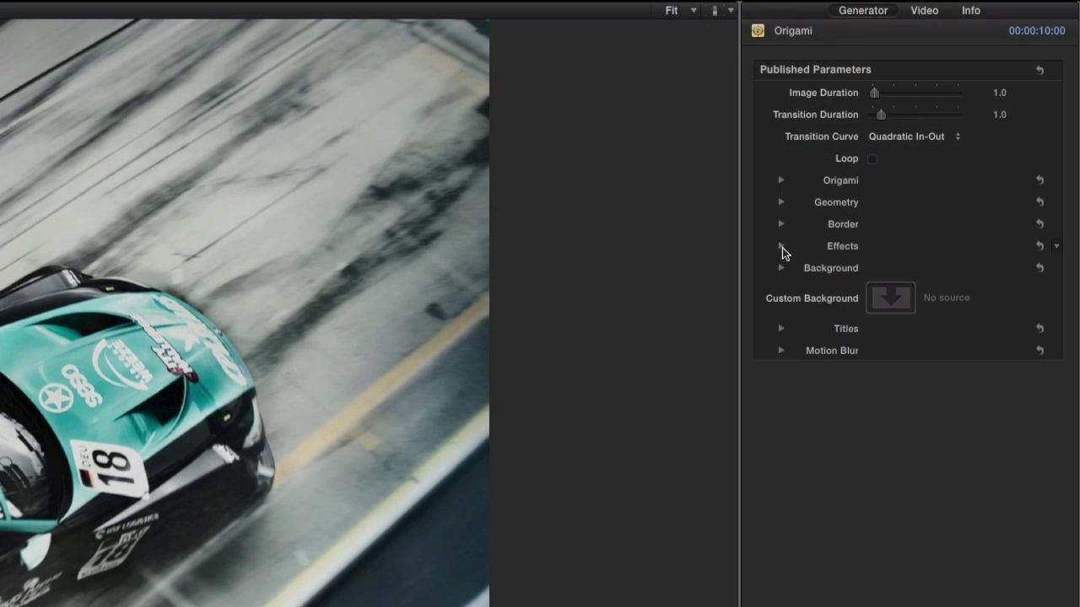
- Enable Vignette and set Color Adjustment to Sepia Tone under Effects
click(782, 247)
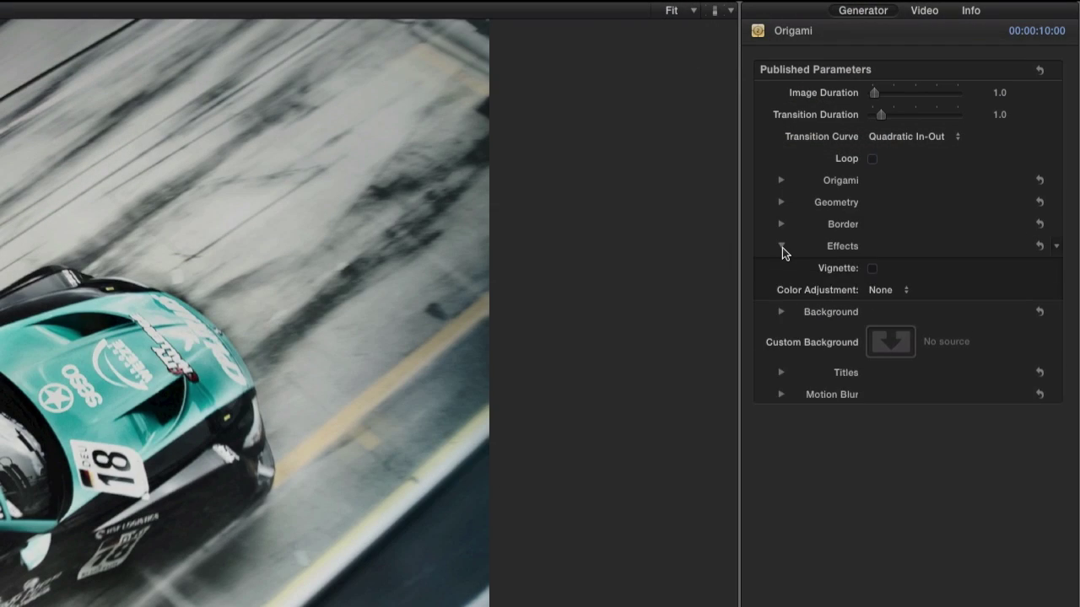
click(872, 268)
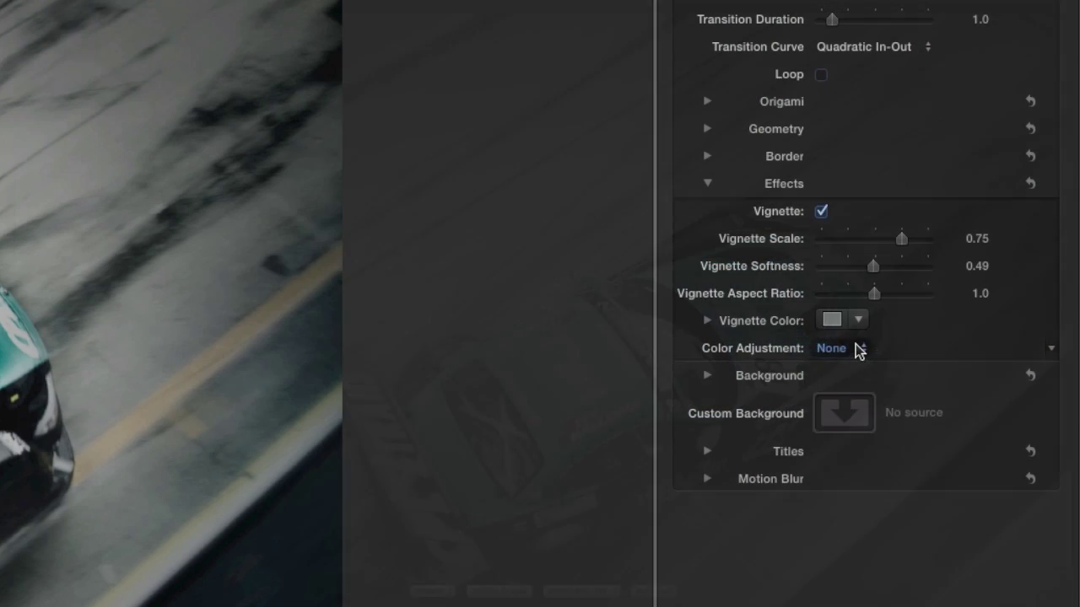
click(856, 348)
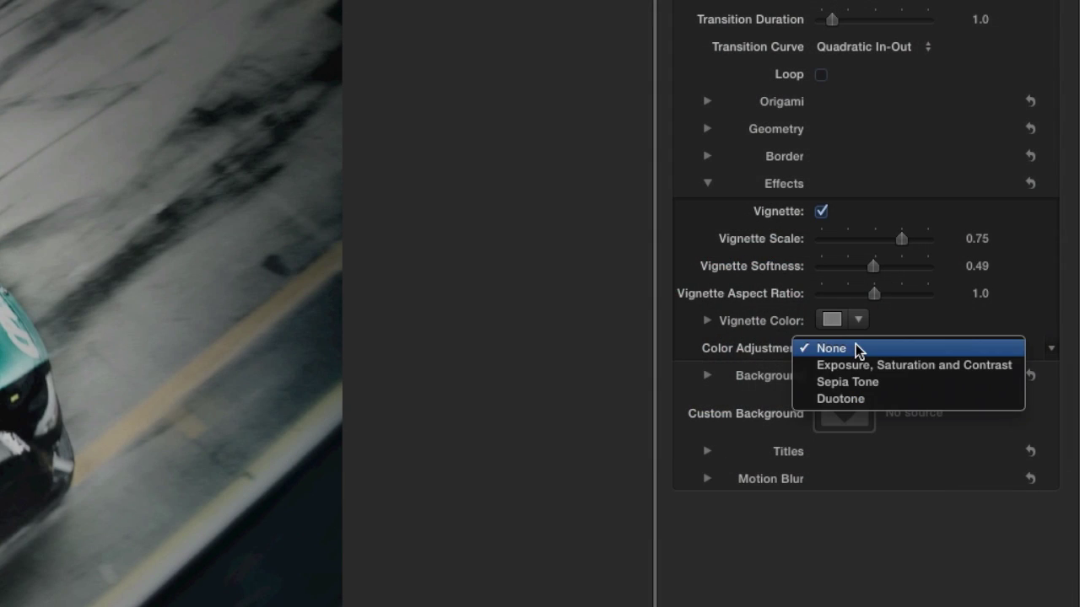
click(983, 384)
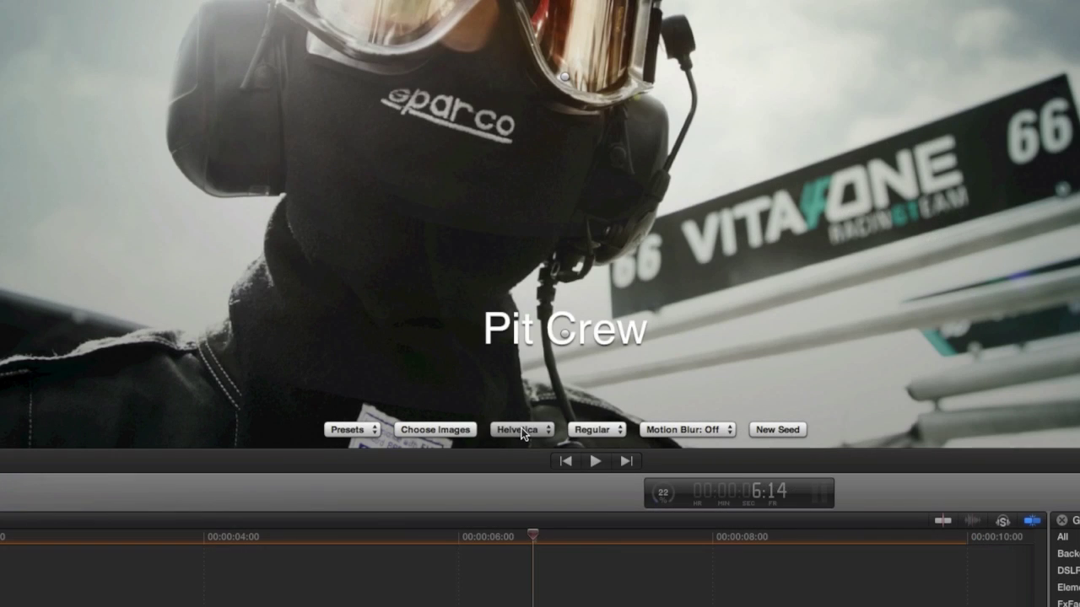
- Pick a new title font and set the title font size to 71
click(518, 429)
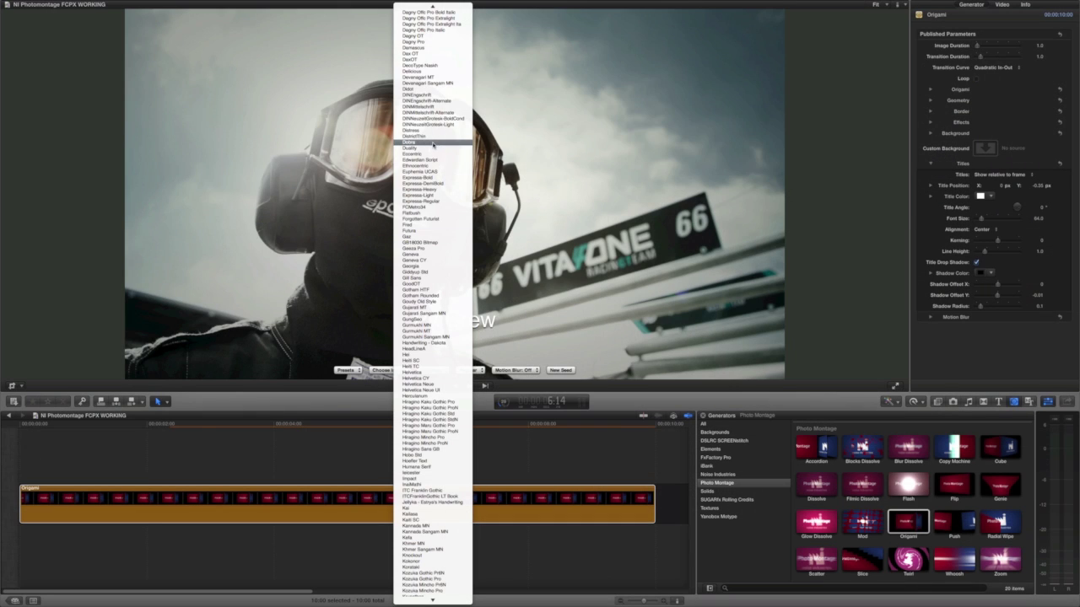
click(433, 142)
click(1038, 218)
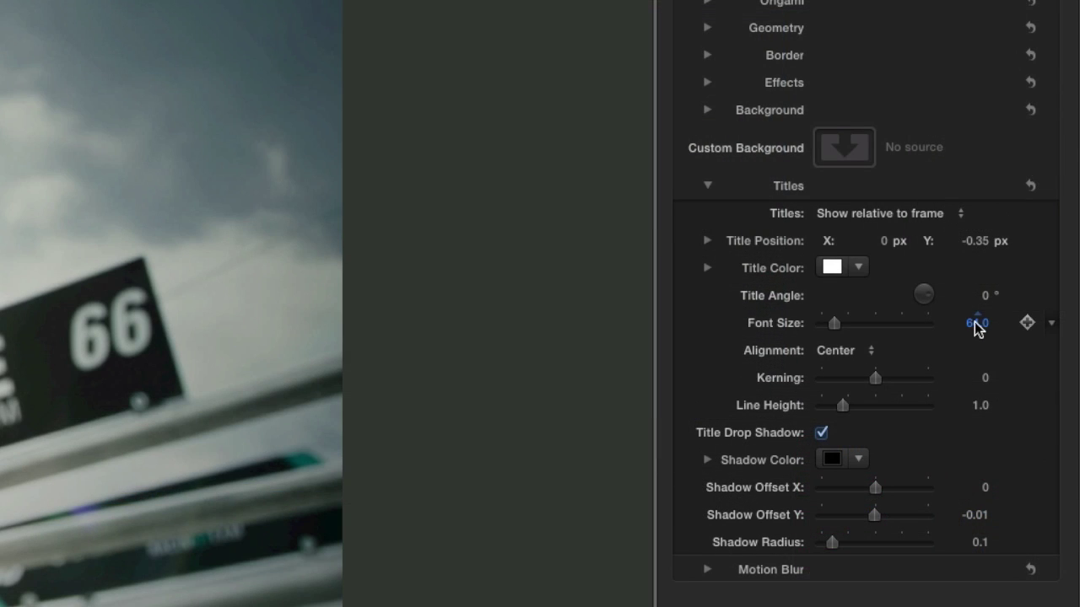
text(72)
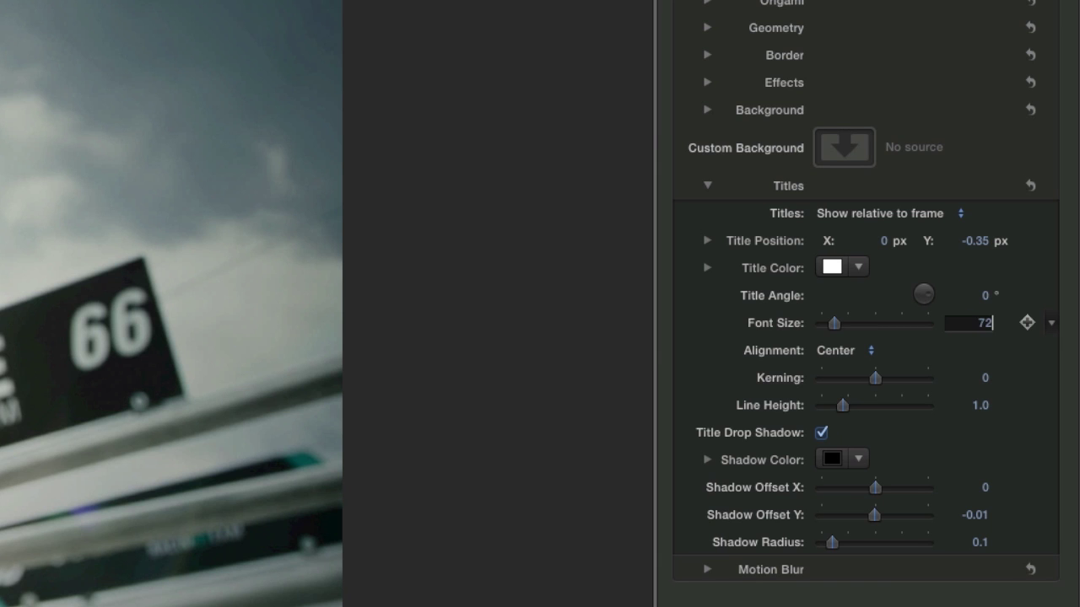
key(Return)
drag(979, 325, 967, 334)
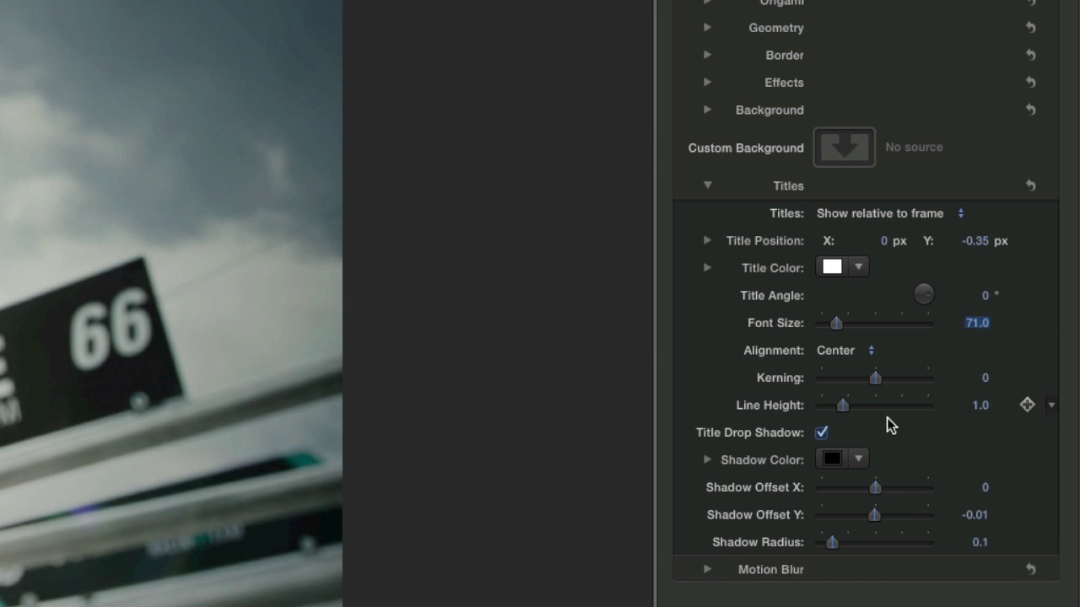